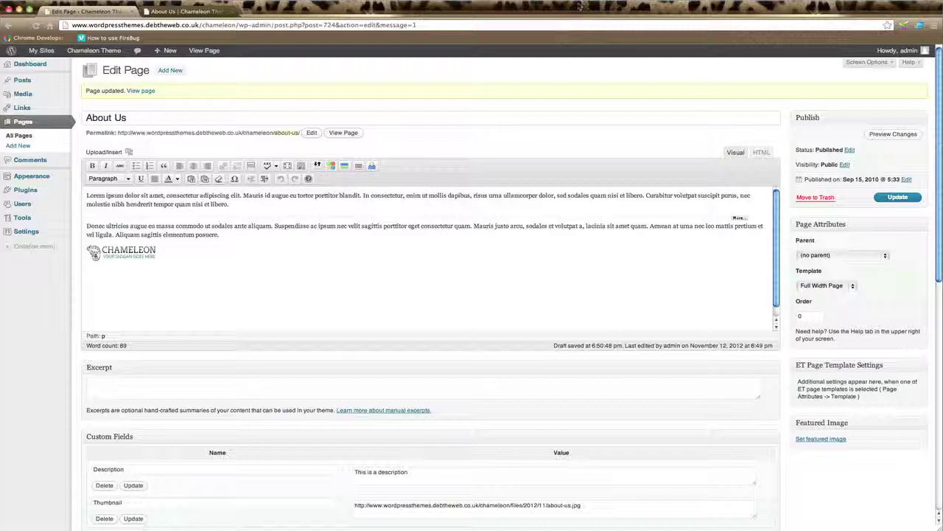
- View the live About Us page, which shows its text but no thumbnail
{"action": "left_click", "coordinate": [184, 11]}
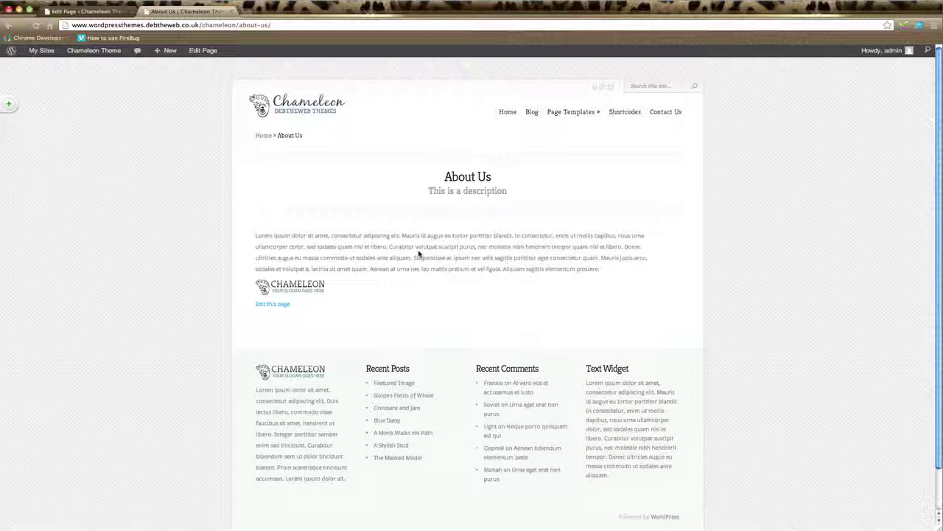
- Enable Place Thumbs on Pages in Chameleon's Single Page Layout settings and save them
{"action": "left_click", "coordinate": [95, 13]}
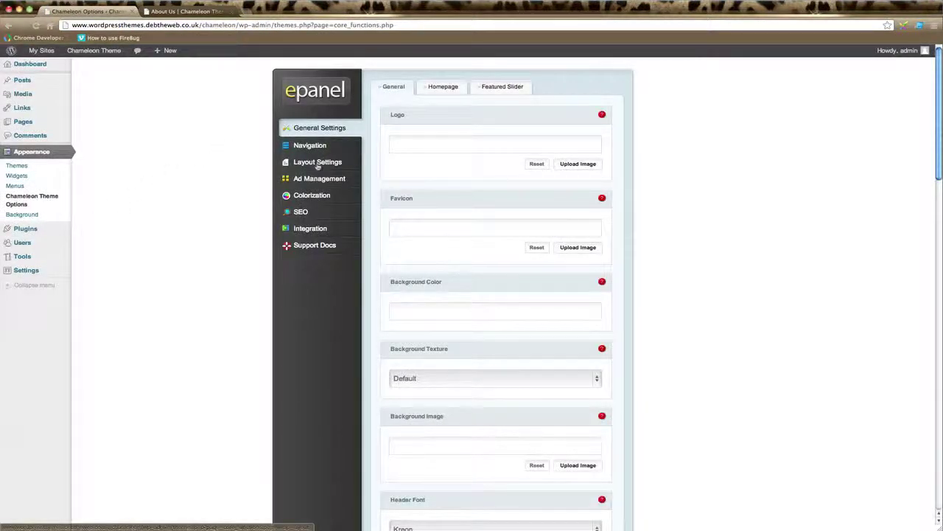
{"action": "left_click", "coordinate": [319, 163]}
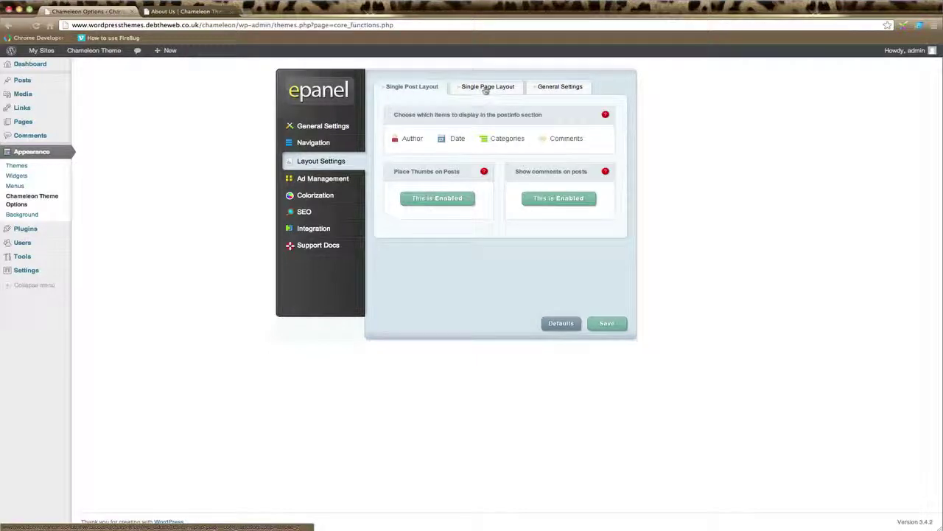
{"action": "left_click", "coordinate": [485, 88]}
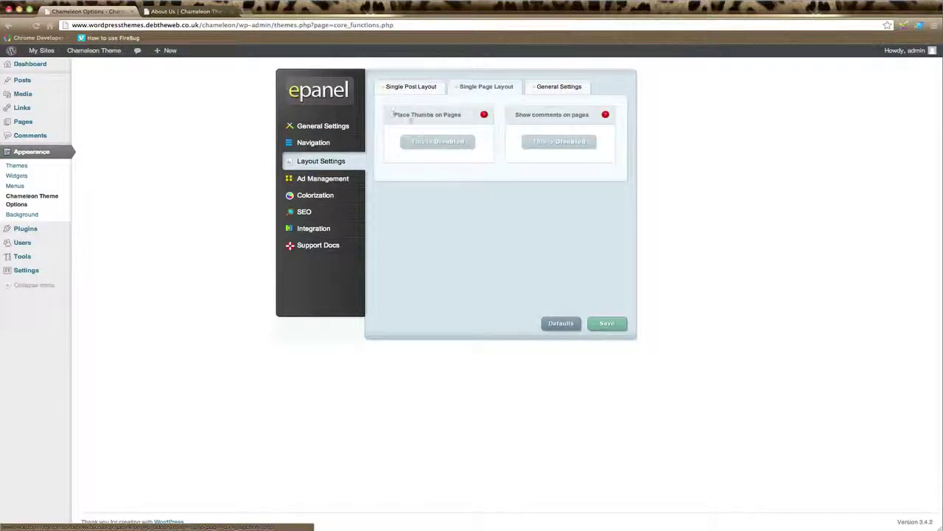
{"action": "left_click", "coordinate": [439, 144]}
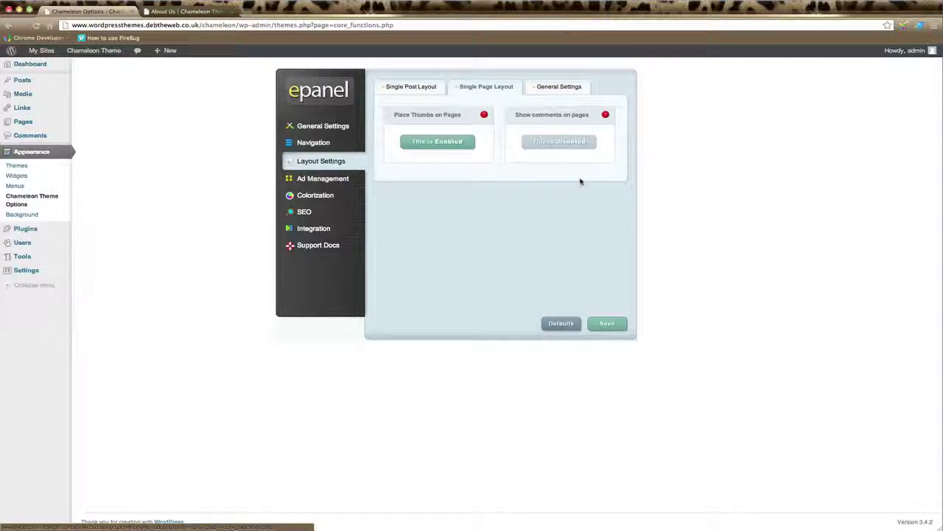
{"action": "left_click", "coordinate": [608, 324]}
- Edit the About Us page from All Pages and launch the Set featured image dialog
{"action": "left_click", "coordinate": [23, 121]}
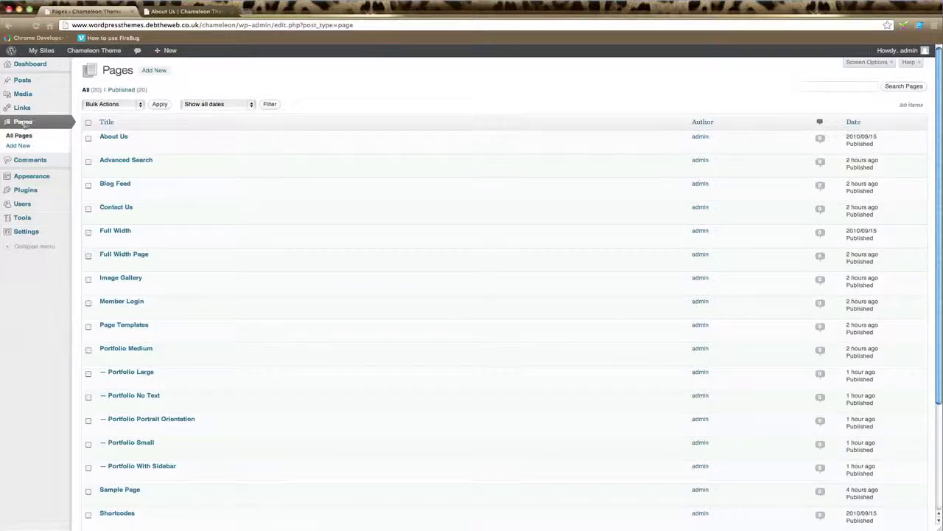
{"action": "left_click", "coordinate": [105, 146]}
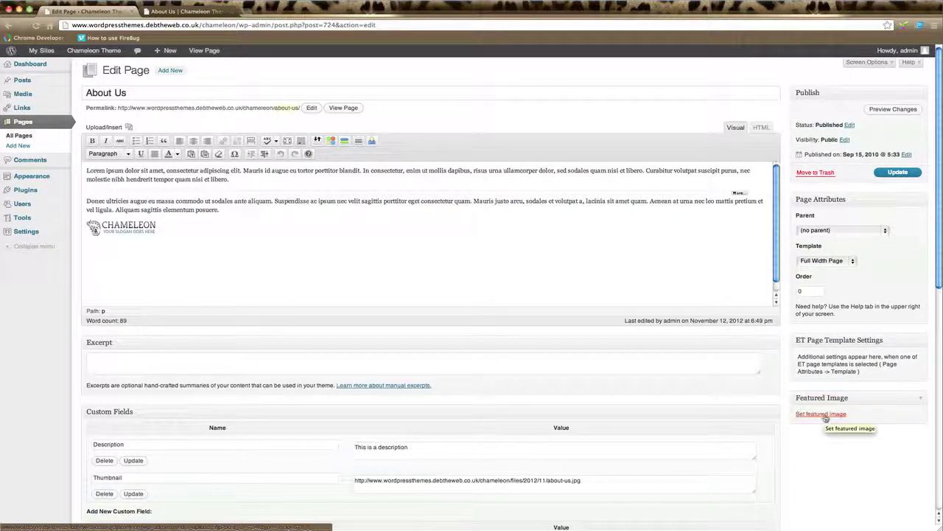
{"action": "left_click", "coordinate": [825, 414]}
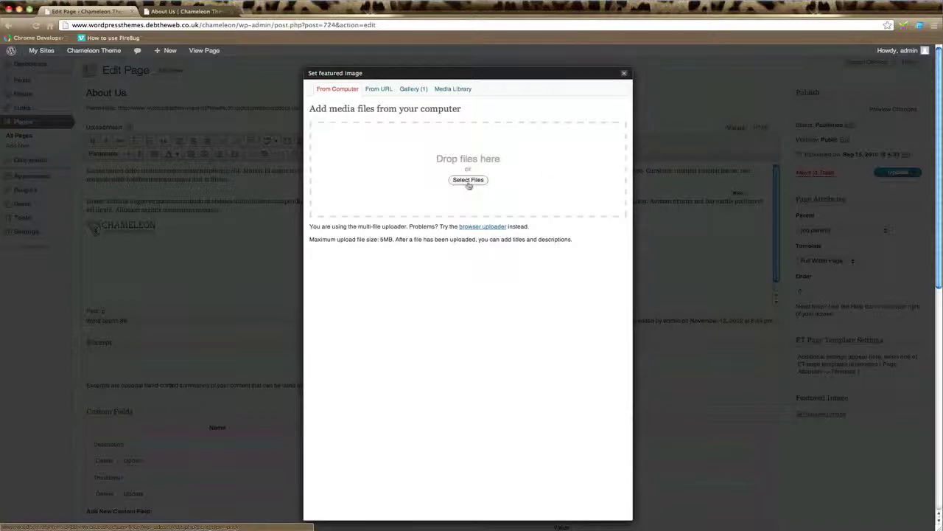
- Choose birdofparadise-flower from the Media Library as the About Us featured image
{"action": "left_click", "coordinate": [461, 90]}
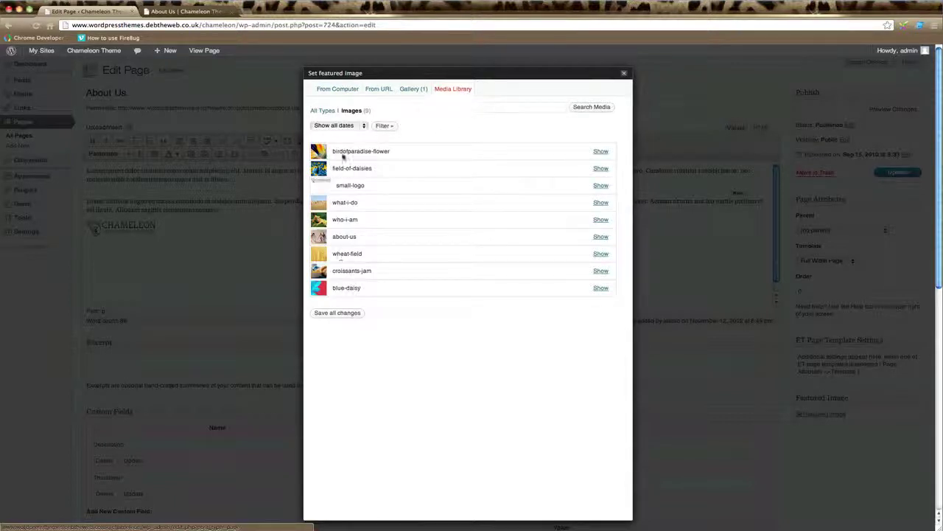
{"action": "left_click", "coordinate": [601, 152]}
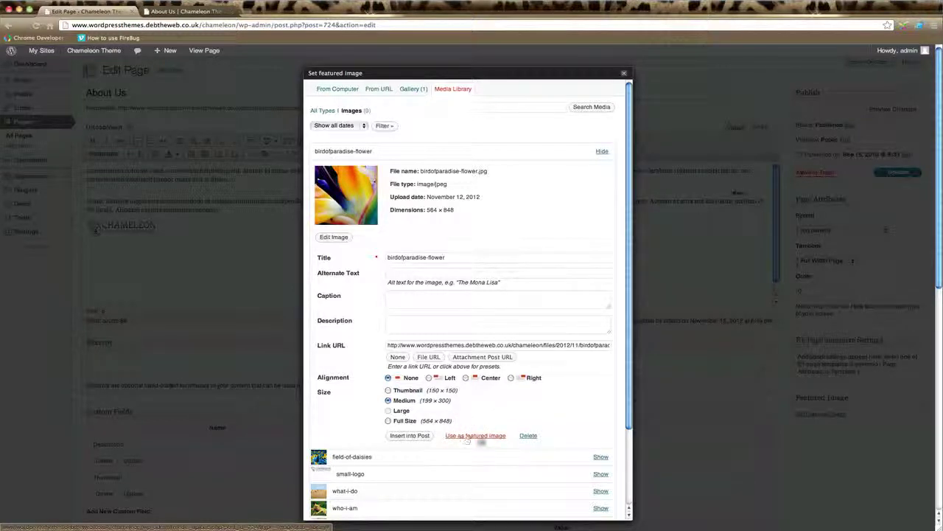
{"action": "left_click", "coordinate": [479, 436]}
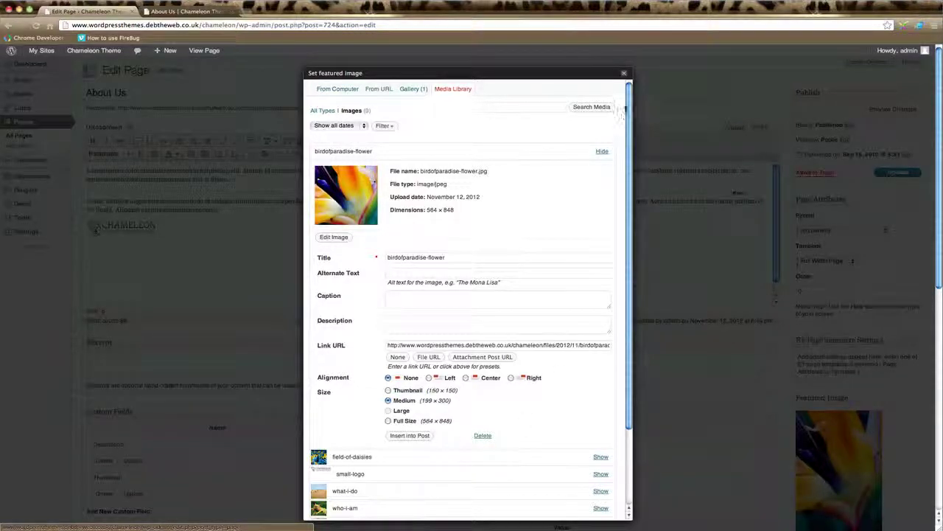
{"action": "left_click", "coordinate": [624, 76]}
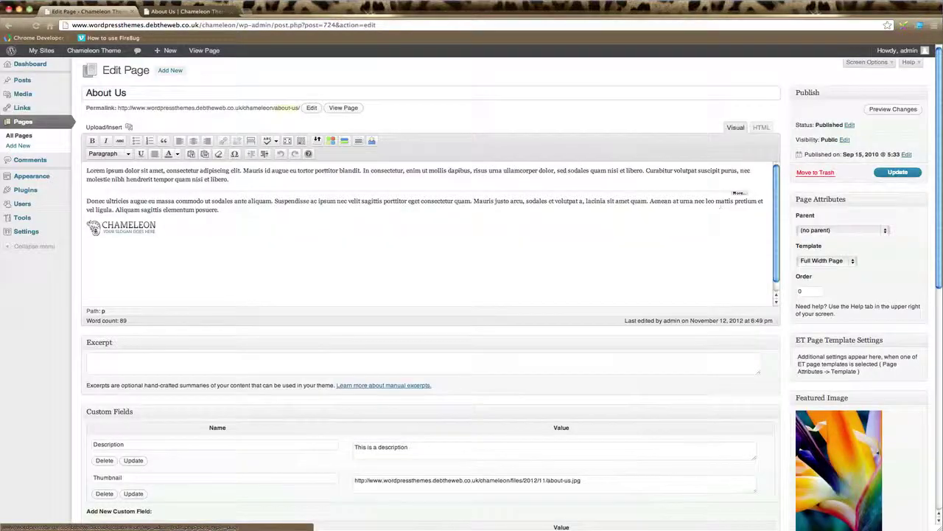
{"action": "scroll", "coordinate": [896, 441], "scroll_direction": "down", "scroll_amount": 3}
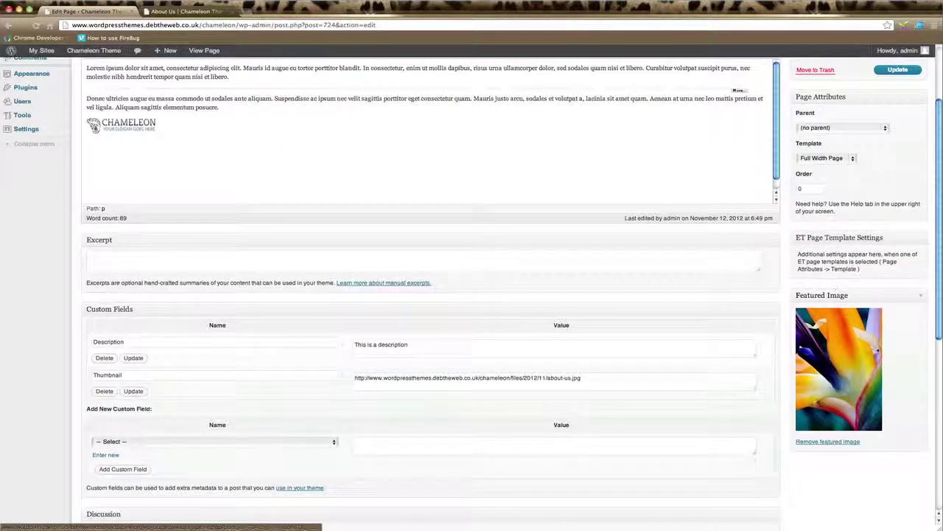
{"action": "scroll", "coordinate": [892, 309], "scroll_direction": "up", "scroll_amount": 3}
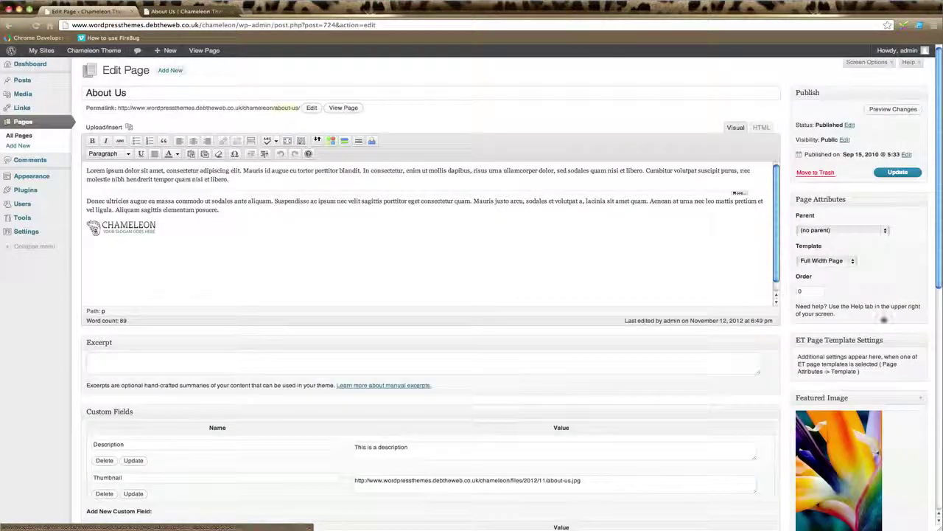
- Update the About Us page and view it live with the flower thumbnail
{"action": "left_click", "coordinate": [898, 173]}
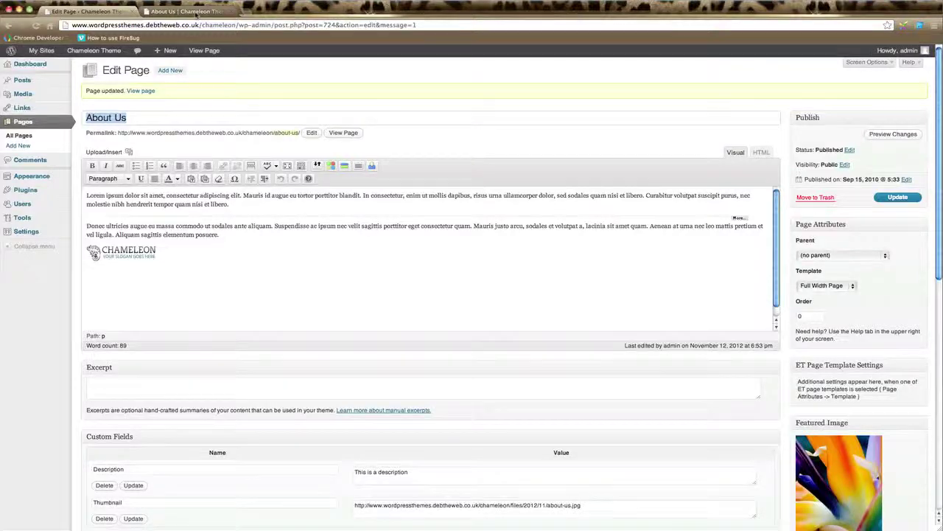
{"action": "left_click", "coordinate": [191, 11]}
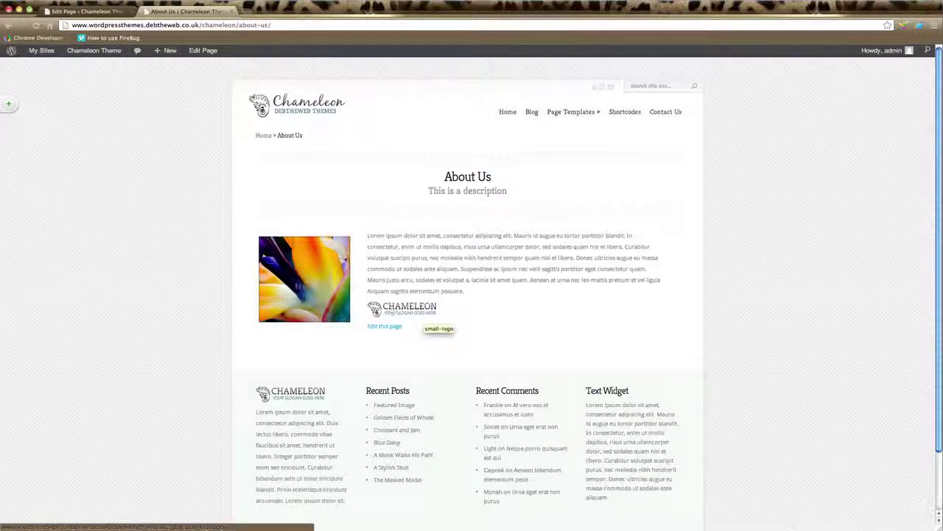
- Remove the featured image from the About Us page, leaving the about-us.jpg Thumbnail field
{"action": "left_click", "coordinate": [85, 13]}
{"action": "scroll", "coordinate": [895, 479], "scroll_direction": "down", "scroll_amount": 2}
{"action": "scroll", "coordinate": [895, 480], "scroll_direction": "down", "scroll_amount": 1}
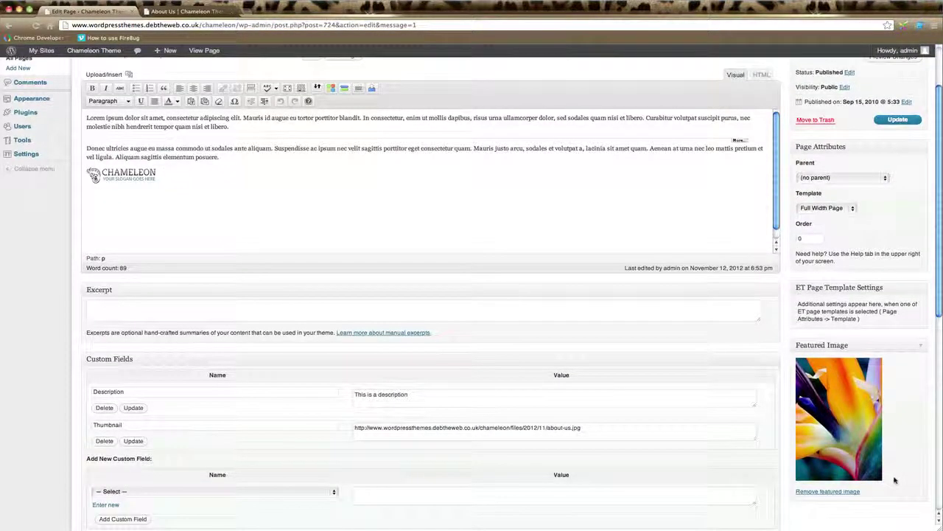
{"action": "left_click", "coordinate": [827, 492]}
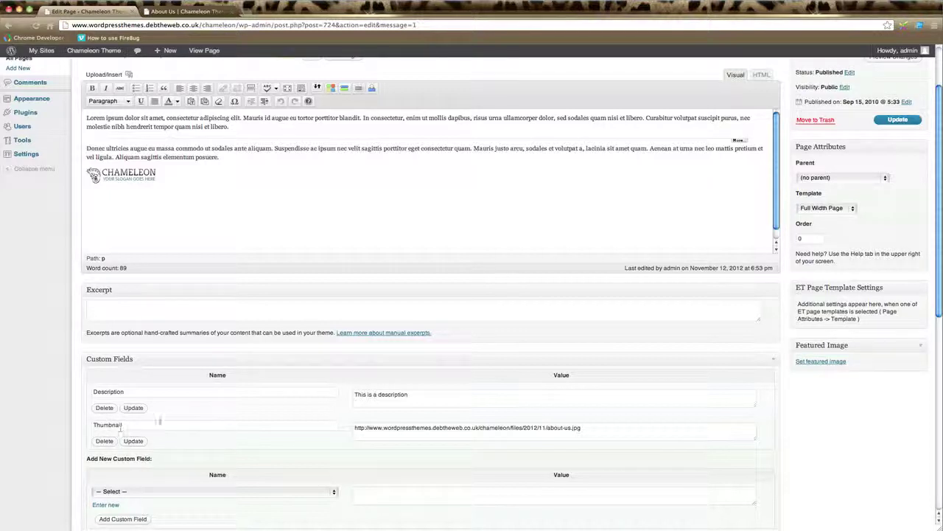
{"action": "mouse_move", "coordinate": [427, 359]}
{"action": "scroll", "coordinate": [122, 505], "scroll_direction": "down", "scroll_amount": 2}
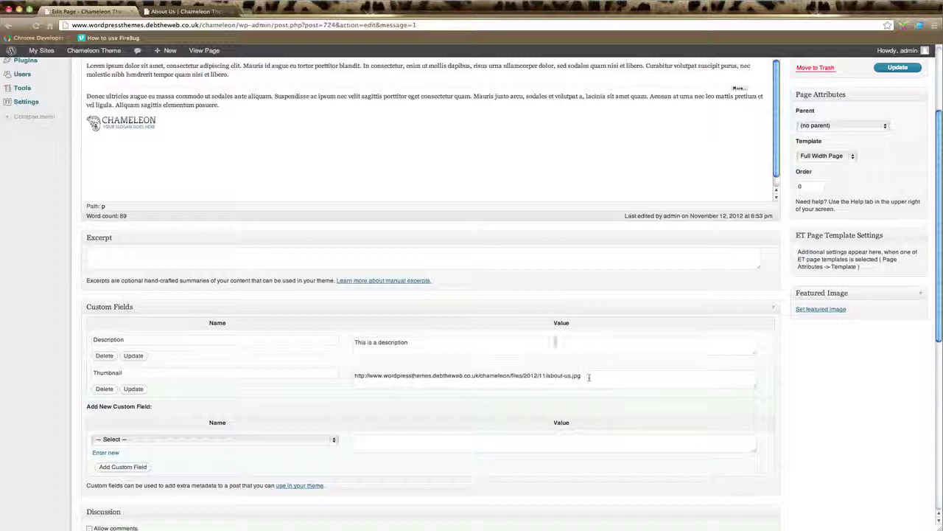
{"action": "scroll", "coordinate": [295, 241], "scroll_direction": "up", "scroll_amount": 5}
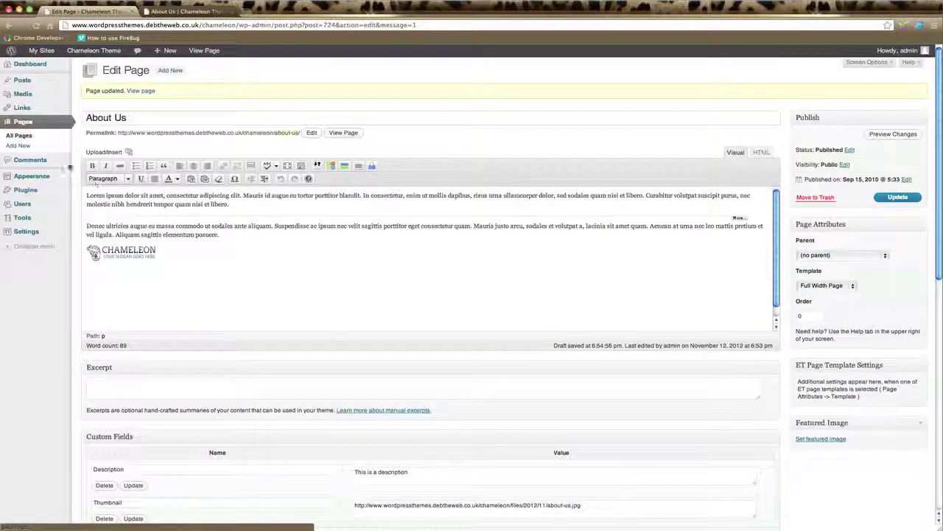
- Copy the birdofparadise-flower image's file URL from the media library in a new tab
{"action": "right_click", "coordinate": [26, 94]}
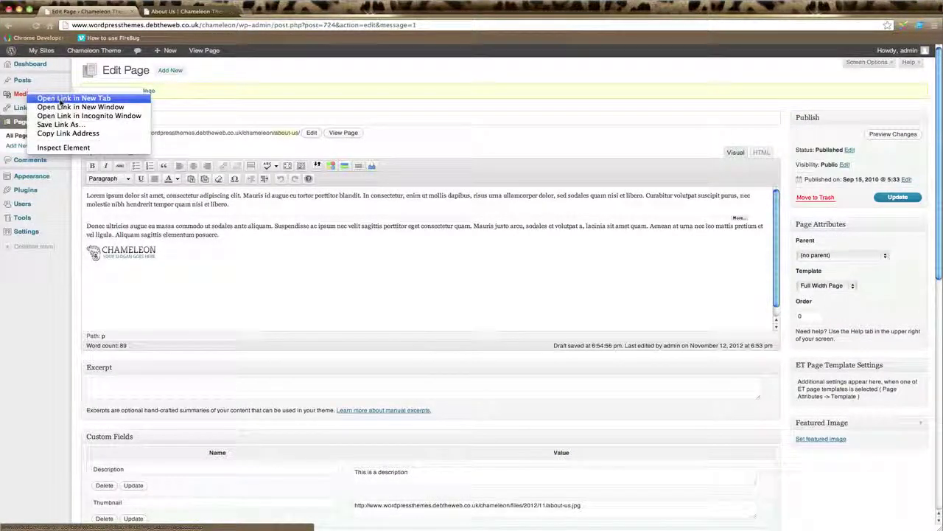
{"action": "left_click", "coordinate": [60, 100]}
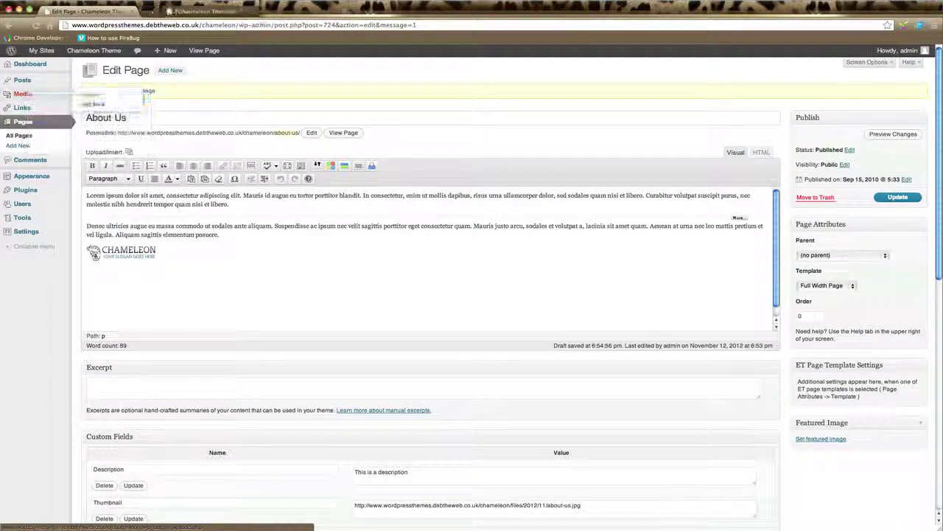
{"action": "left_click", "coordinate": [197, 13]}
{"action": "mouse_move", "coordinate": [153, 161]}
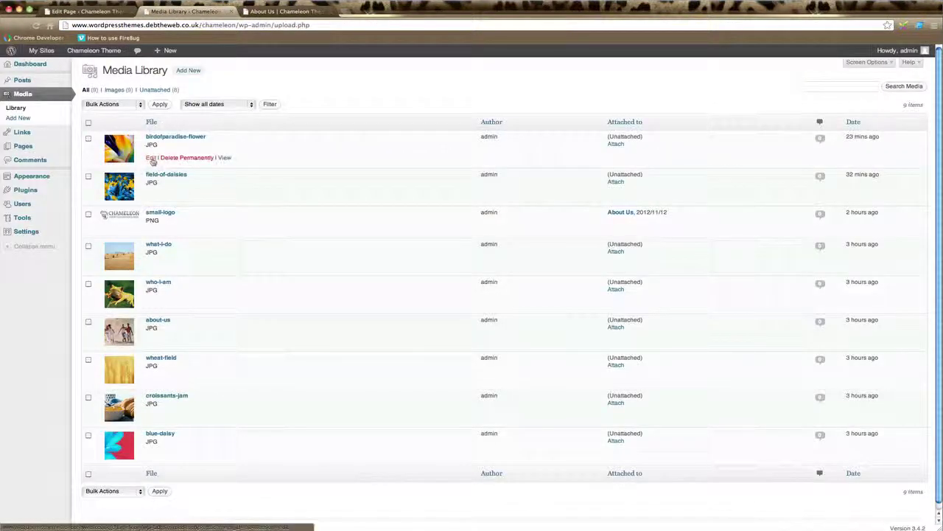
{"action": "left_click", "coordinate": [151, 157]}
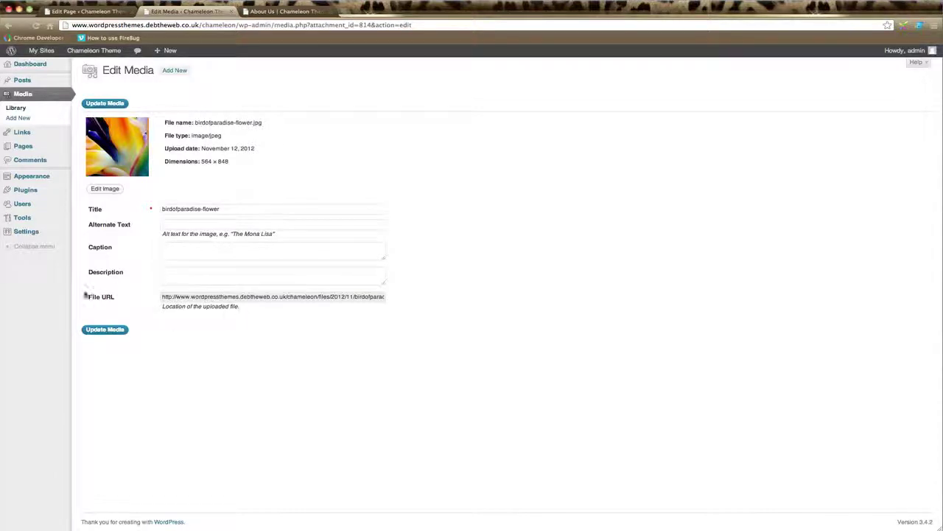
{"action": "triple_click", "coordinate": [214, 297]}
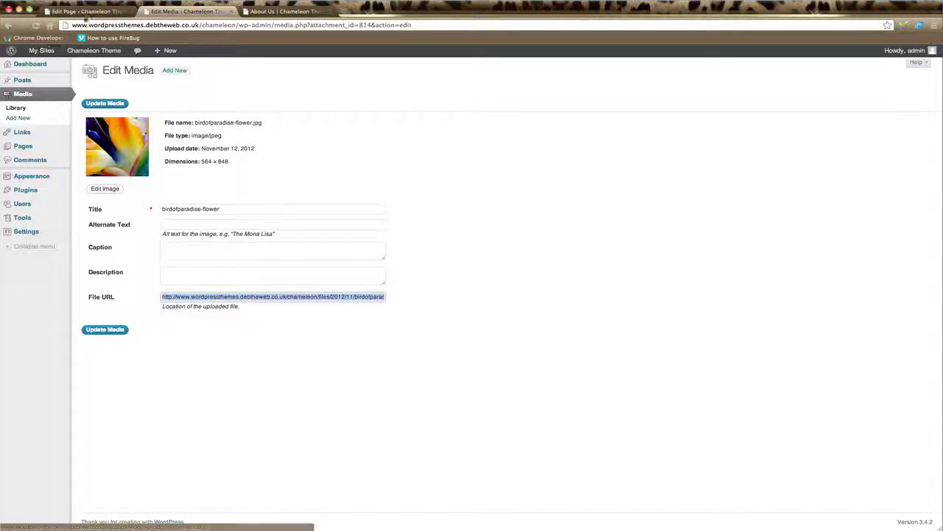
- Replace the Thumbnail custom field value with the flower URL and update the page
{"action": "left_click", "coordinate": [88, 12]}
{"action": "scroll", "coordinate": [479, 402], "scroll_direction": "down", "scroll_amount": 3}
{"action": "scroll", "coordinate": [480, 405], "scroll_direction": "down", "scroll_amount": 1}
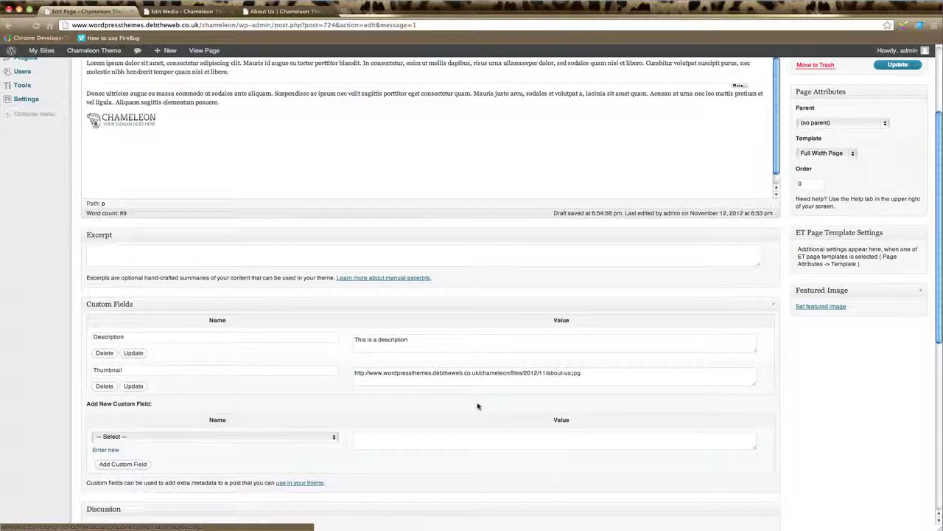
{"action": "scroll", "coordinate": [484, 370], "scroll_direction": "down", "scroll_amount": 1}
{"action": "left_click_drag", "start_coordinate": [591, 330], "coordinate": [305, 321]}
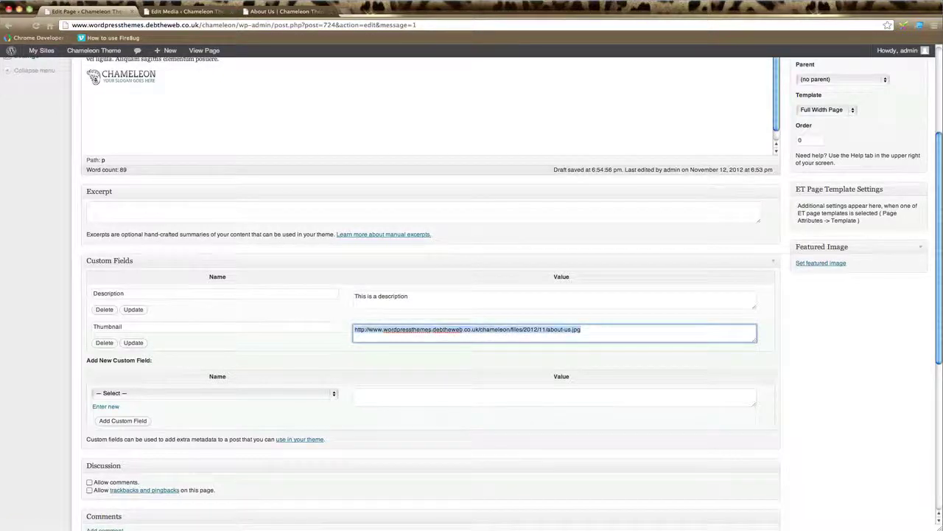
{"action": "type", "text": "http://www.wordpressthemes.debtheweb.co.uk/chameleon/files/2012/11/birdofparadise-flower.jpg"}
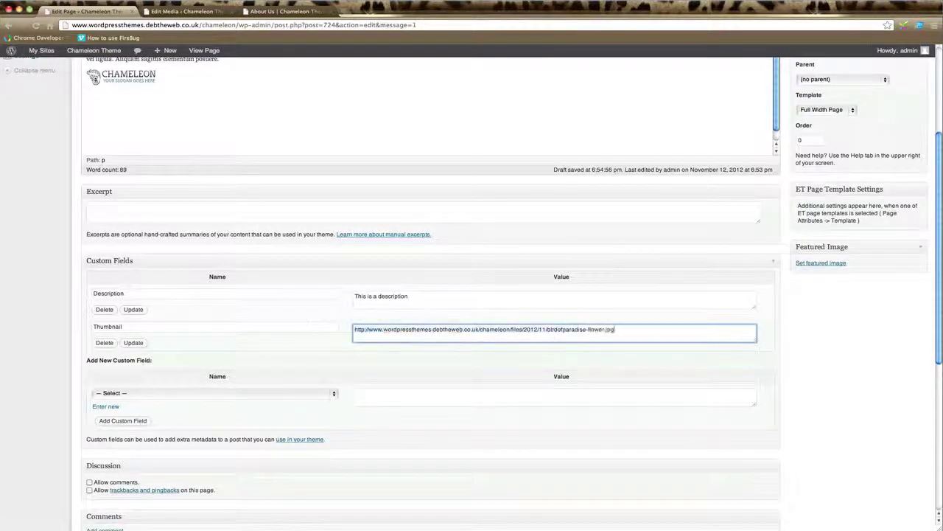
{"action": "left_click", "coordinate": [134, 343]}
{"action": "left_click", "coordinate": [134, 344]}
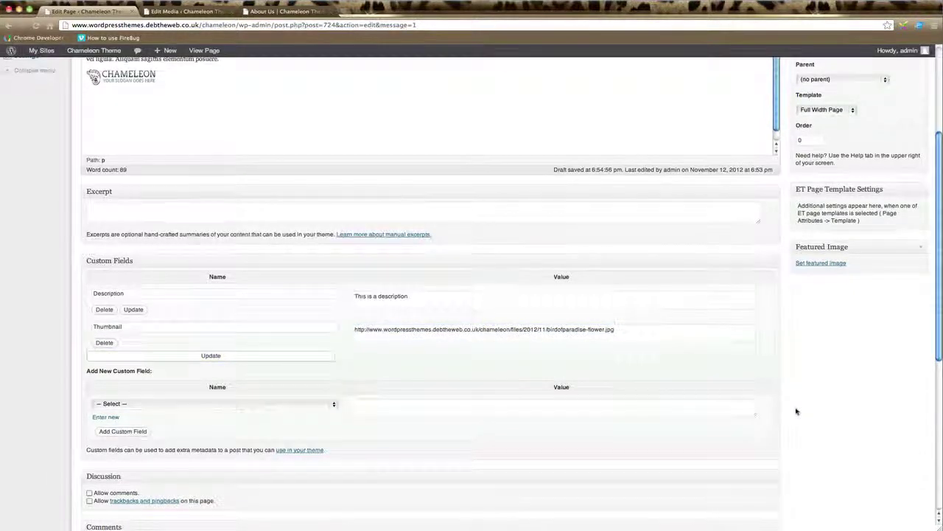
{"action": "scroll", "coordinate": [796, 411], "scroll_direction": "up", "scroll_amount": 5}
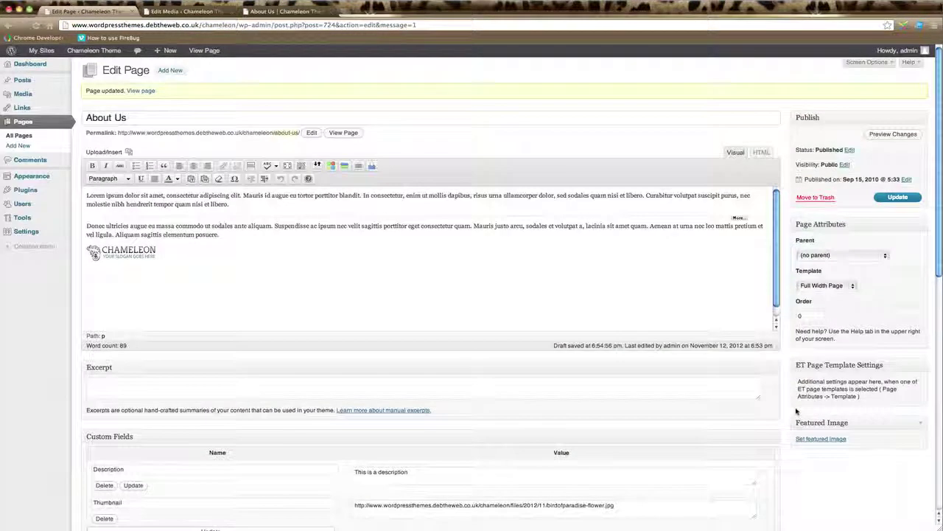
{"action": "left_click", "coordinate": [903, 199]}
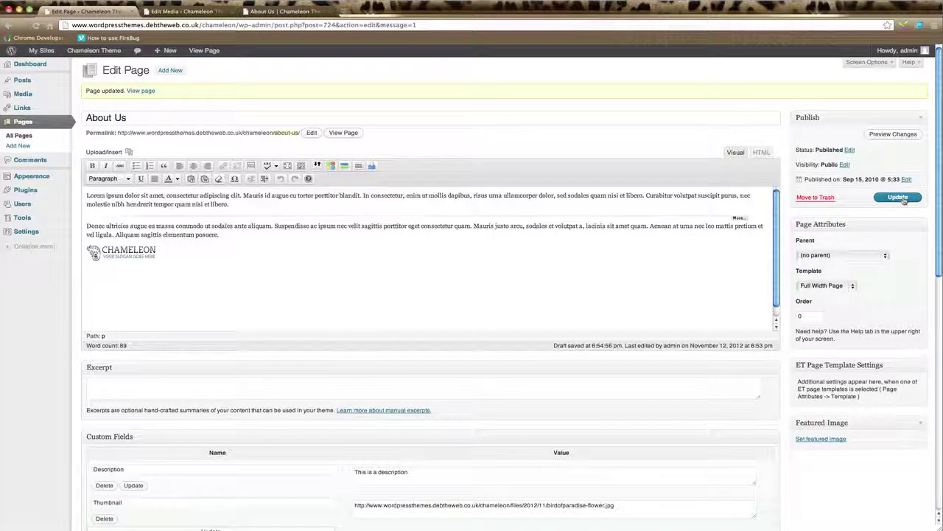
{"action": "left_click", "coordinate": [901, 199]}
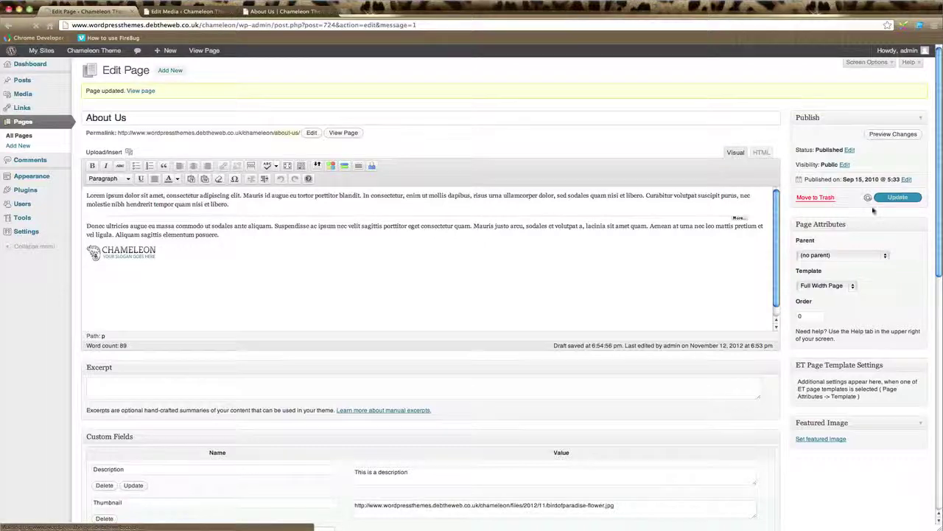
- Reload the live About Us page to confirm the flower thumbnail, then return to the editor
{"action": "left_click", "coordinate": [291, 11]}
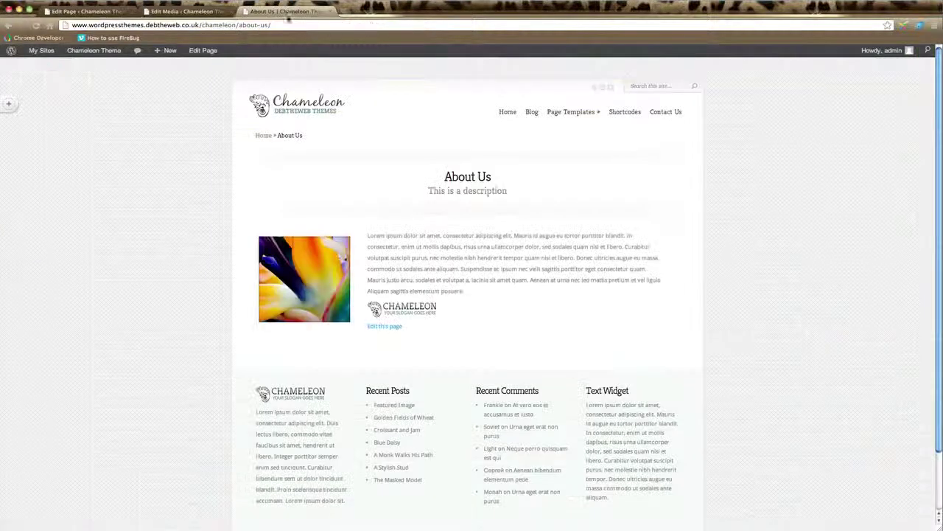
{"action": "left_click", "coordinate": [36, 25]}
{"action": "left_click", "coordinate": [107, 11]}
- Copy the about-us image's File URL from its Edit Media page in the library
{"action": "scroll", "coordinate": [866, 510], "scroll_direction": "down", "scroll_amount": 5}
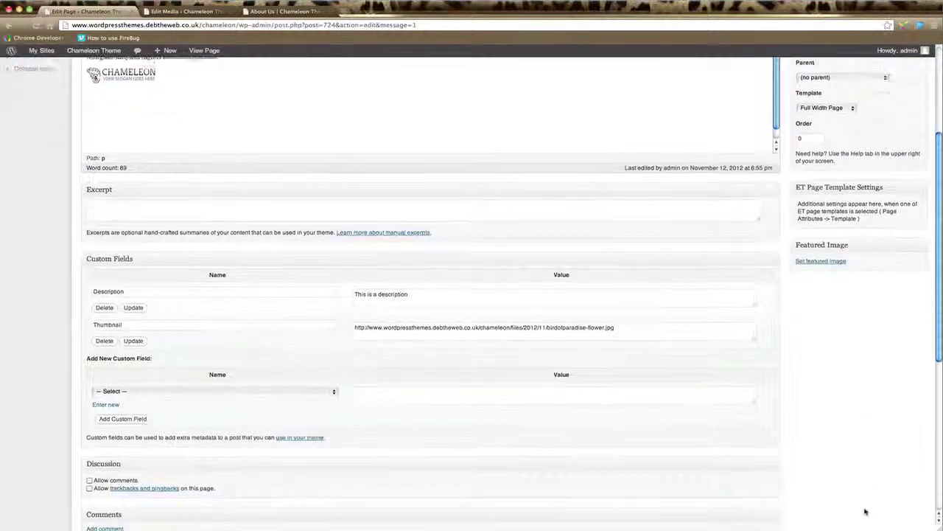
{"action": "left_click", "coordinate": [188, 12]}
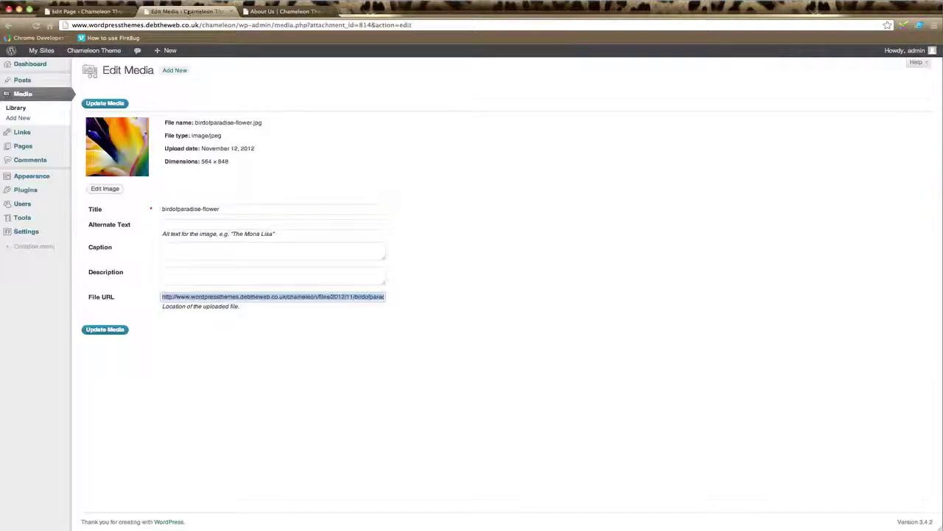
{"action": "left_click", "coordinate": [32, 105]}
{"action": "mouse_move", "coordinate": [157, 324]}
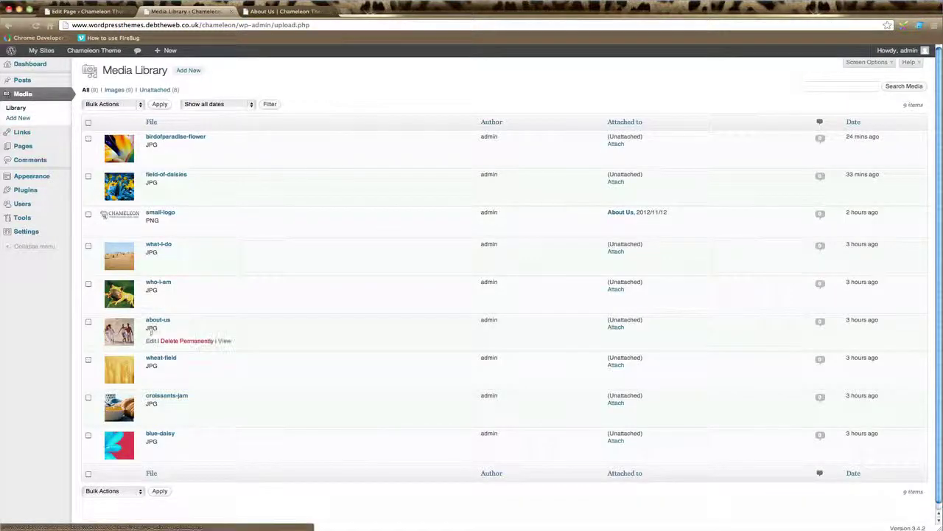
{"action": "left_click", "coordinate": [150, 341]}
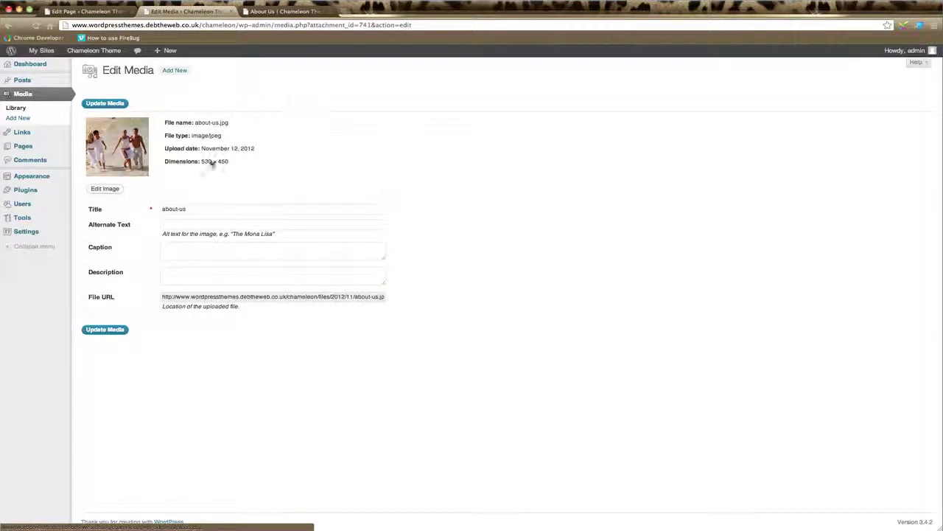
{"action": "left_click", "coordinate": [246, 297]}
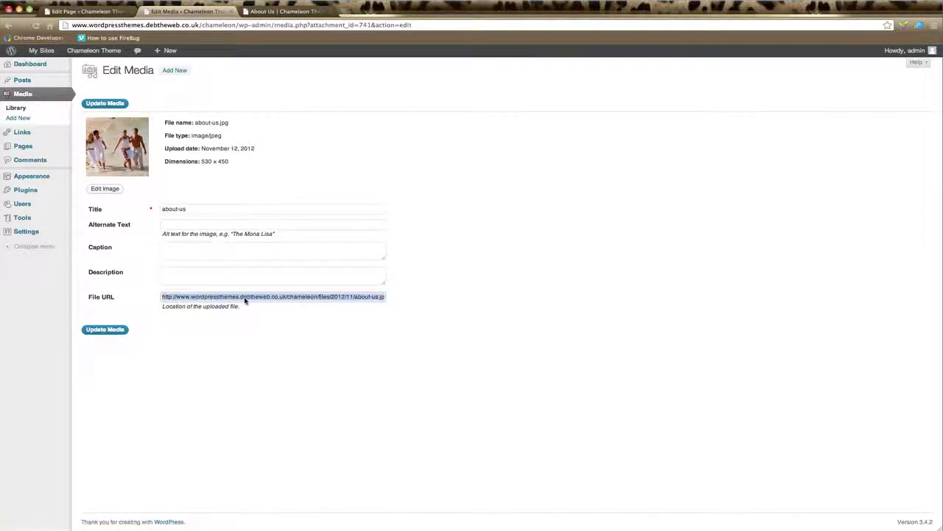
{"action": "left_click", "coordinate": [85, 11]}
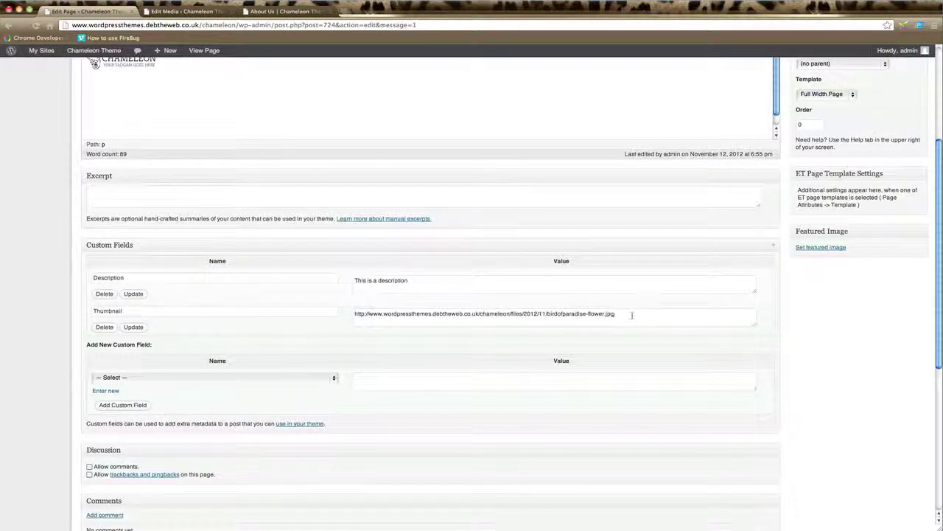
- Set the Thumbnail field to the about-us.jpg URL, update the page, and view it live
{"action": "left_click_drag", "start_coordinate": [631, 315], "coordinate": [327, 310]}
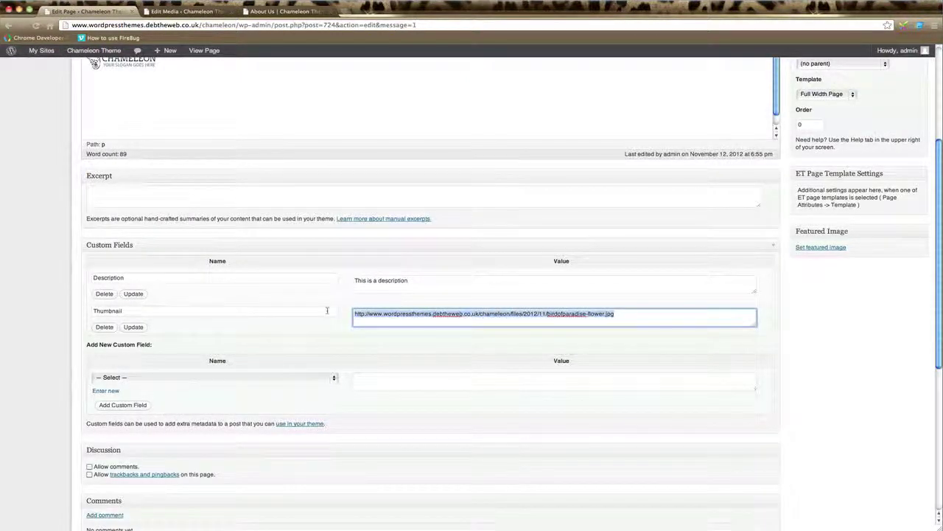
{"action": "type", "text": "http://www.wordpressthemes.debtheweb.co.uk/chameleon/files/2012/11/about-us.jpg"}
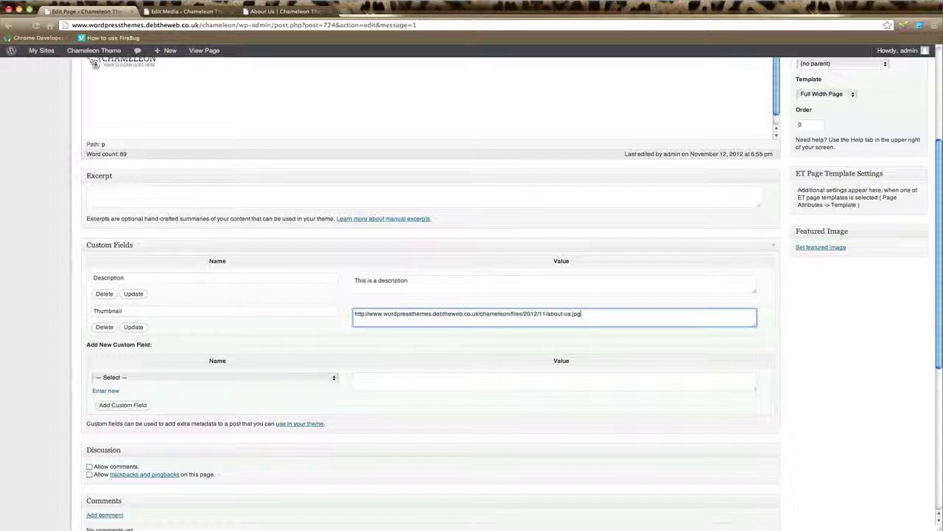
{"action": "left_click", "coordinate": [135, 329]}
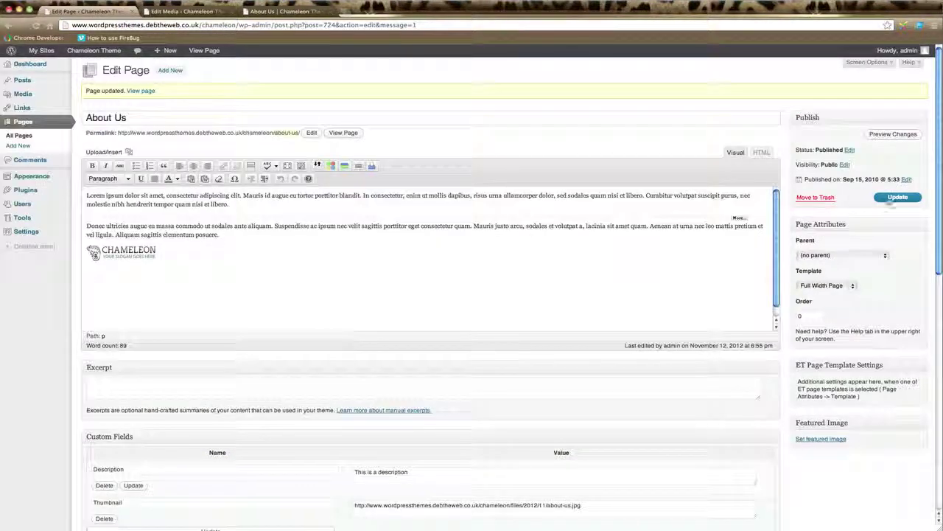
{"action": "left_click", "coordinate": [897, 199]}
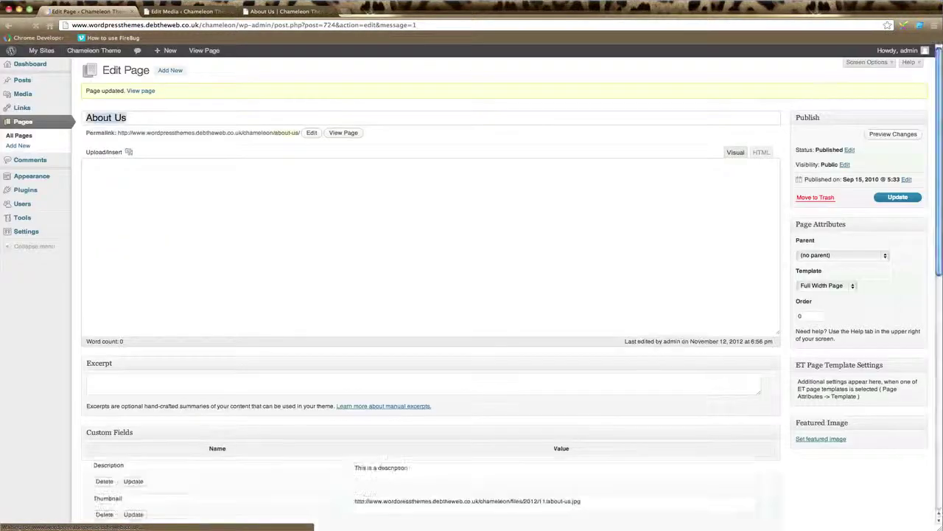
{"action": "left_click", "coordinate": [283, 13]}
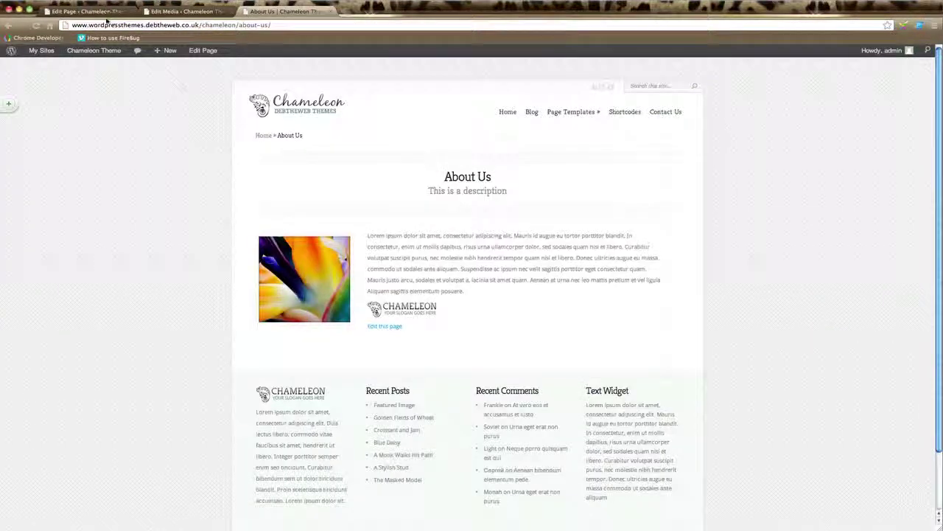
- Reload the live About Us page to confirm the beach photo thumbnail, then return to its editor
{"action": "left_click", "coordinate": [36, 26]}
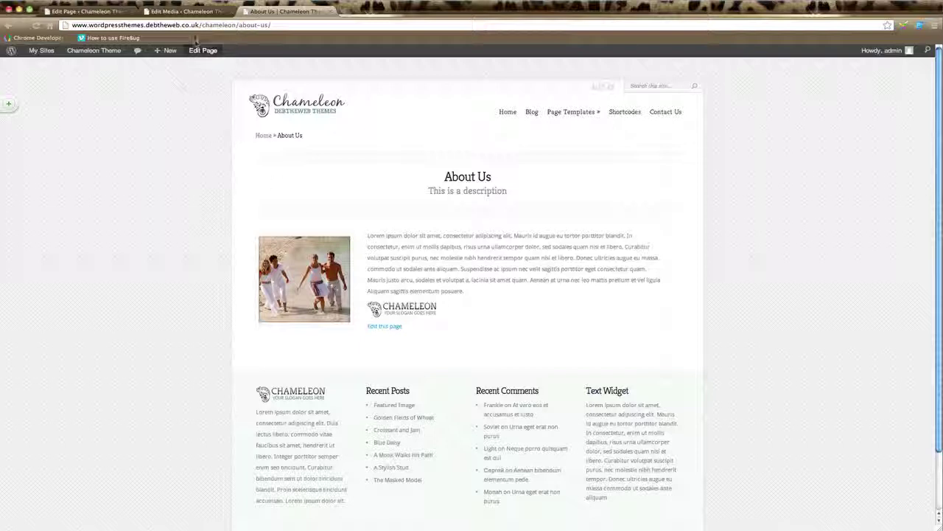
{"action": "left_click", "coordinate": [88, 11]}
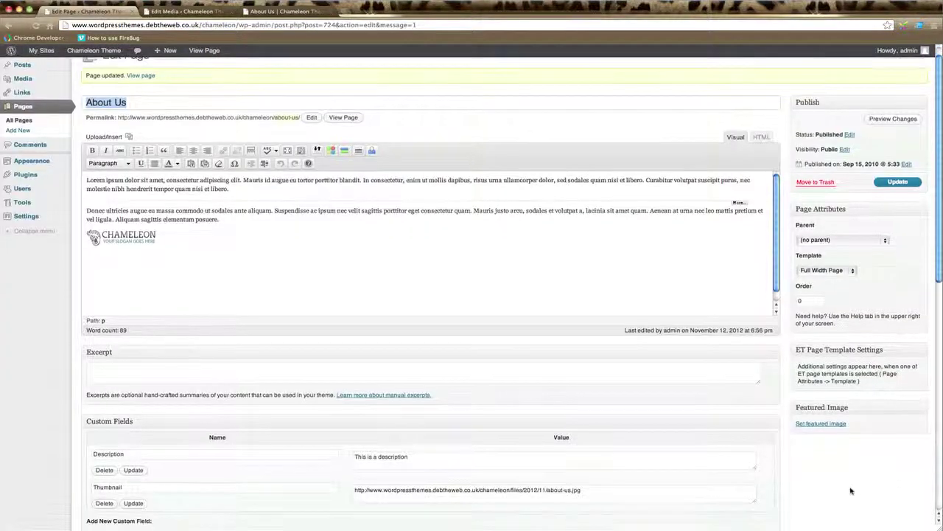
{"action": "scroll", "coordinate": [852, 486], "scroll_direction": "down", "scroll_amount": 4}
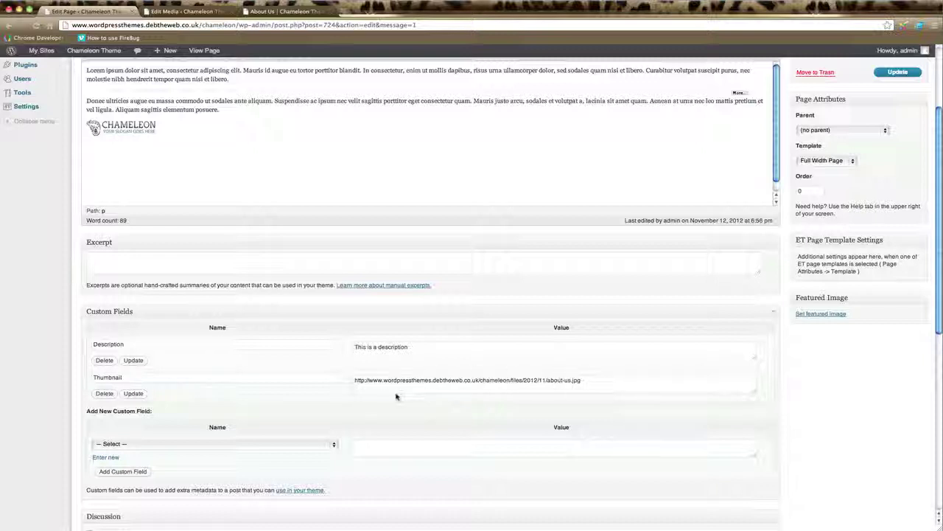
{"action": "scroll", "coordinate": [804, 435], "scroll_direction": "up", "scroll_amount": 3}
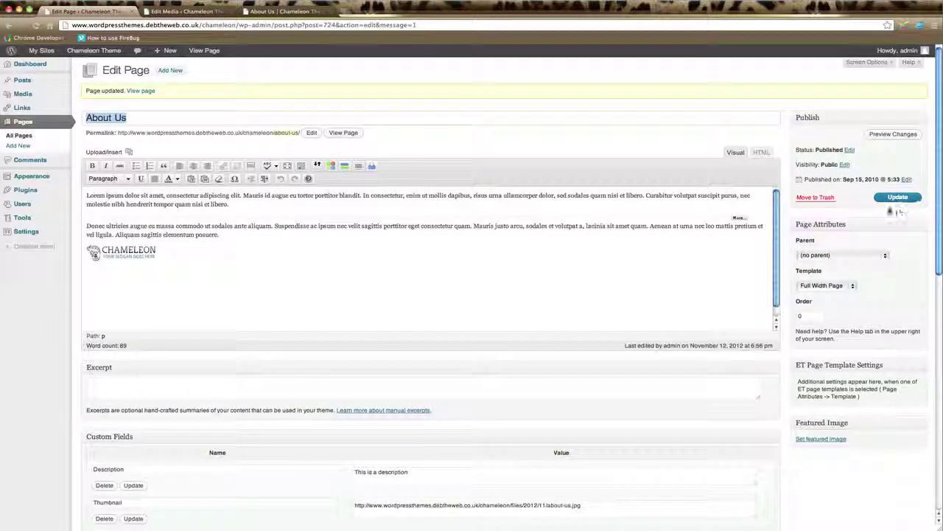